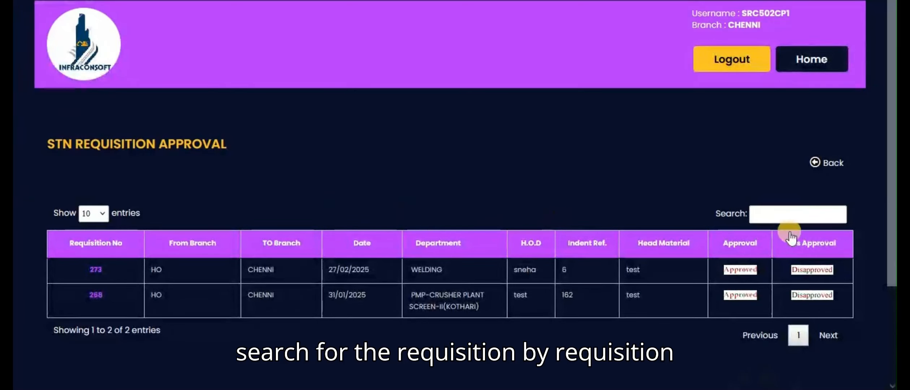
Search the STN requisition approval list for "wel" and clear the search again
{"action": "left_click", "coordinate": [771, 214]}
{"action": "type", "text": "wel"}
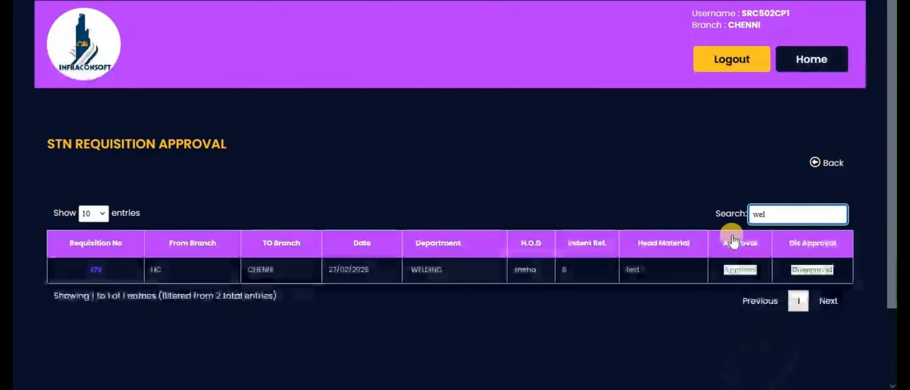
{"action": "key", "text": "BackSpace"}
{"action": "key", "text": "BackSpace"}
{"action": "key", "text": "BackSpace"}
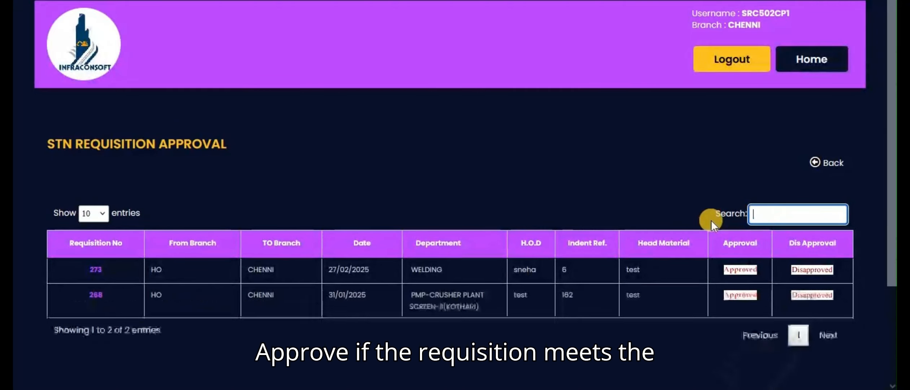
Approve the WELDING department's STN requisition dated 27/02/2025
{"action": "left_click", "coordinate": [739, 269]}
{"action": "left_click", "coordinate": [505, 204]}
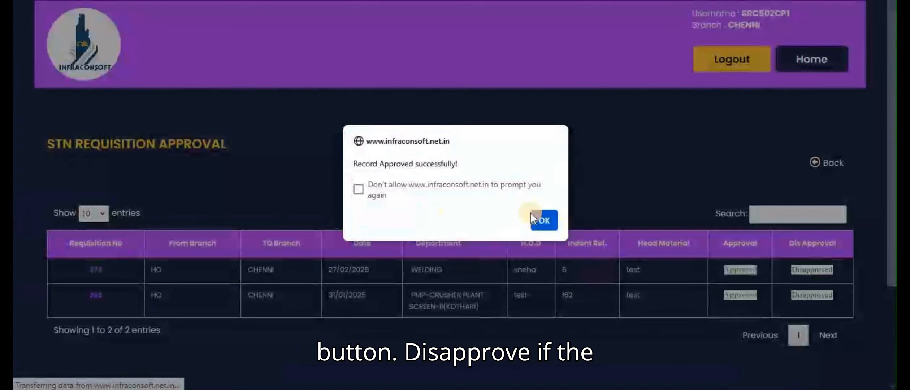
{"action": "left_click", "coordinate": [538, 217]}
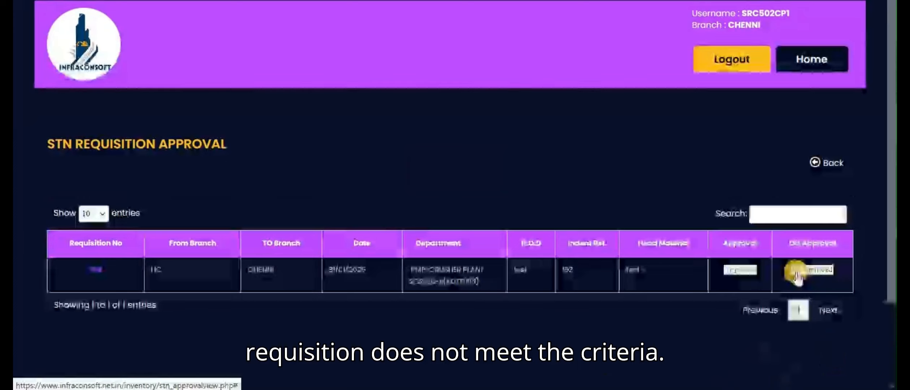
Open the details of the PMP-CRUSHER PLANT SCREEN-II requisition and review its item list
{"action": "left_click", "coordinate": [99, 271]}
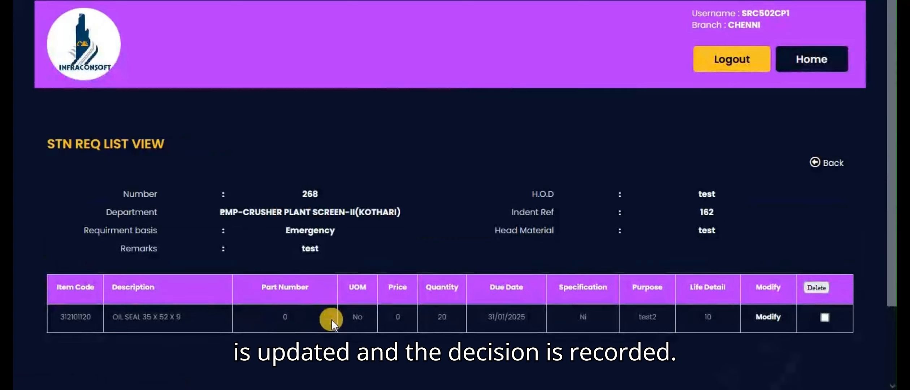
{"action": "scroll", "coordinate": [331, 319], "scroll_direction": "down", "scroll_amount": 3}
{"action": "scroll", "coordinate": [783, 110], "scroll_direction": "up", "scroll_amount": 2}
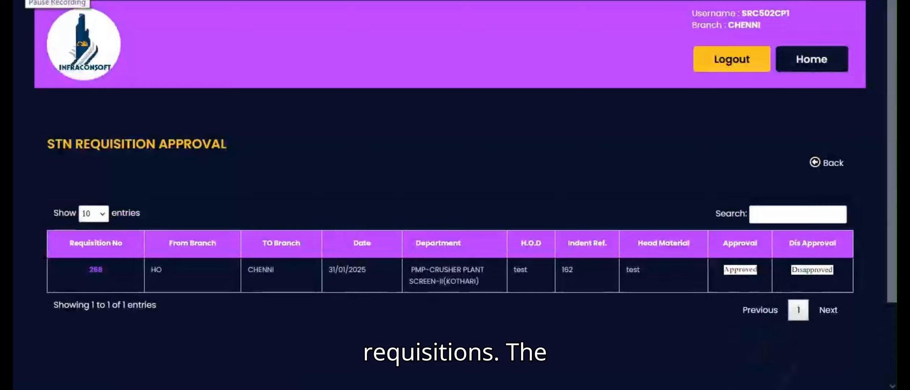
Open the disapproved STN requisitions and filter them to the Chennai branch for December 2024
{"action": "left_click", "coordinate": [85, 34]}
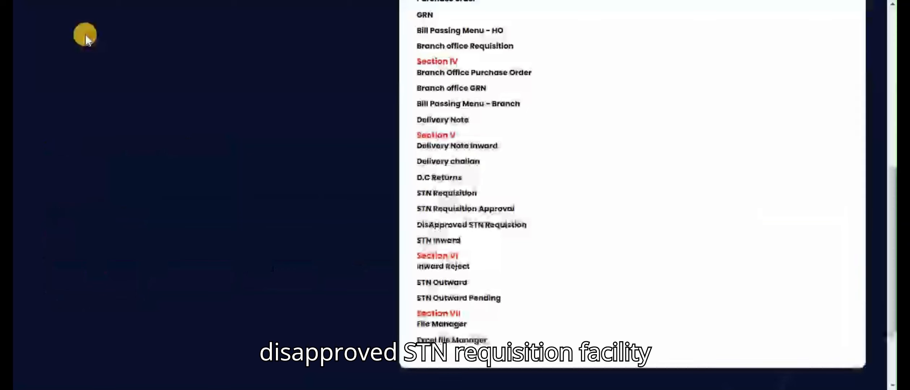
{"action": "left_click", "coordinate": [462, 226]}
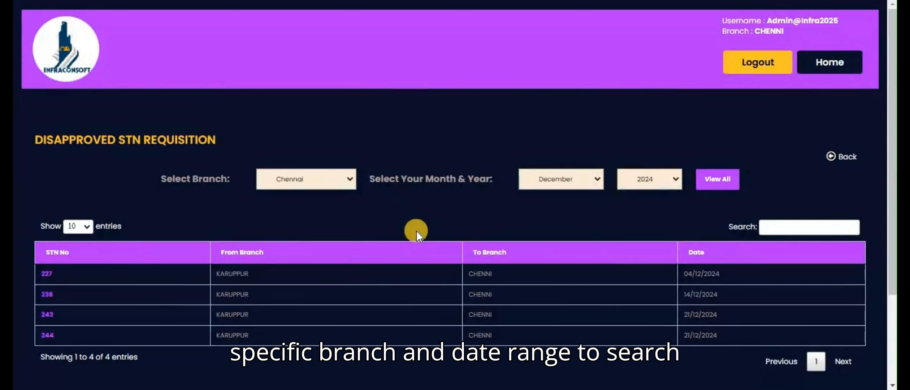
{"action": "left_click", "coordinate": [294, 182]}
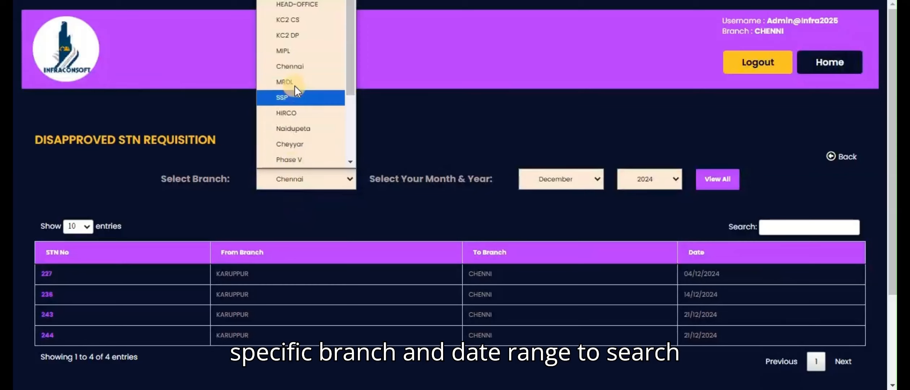
{"action": "left_click", "coordinate": [295, 69]}
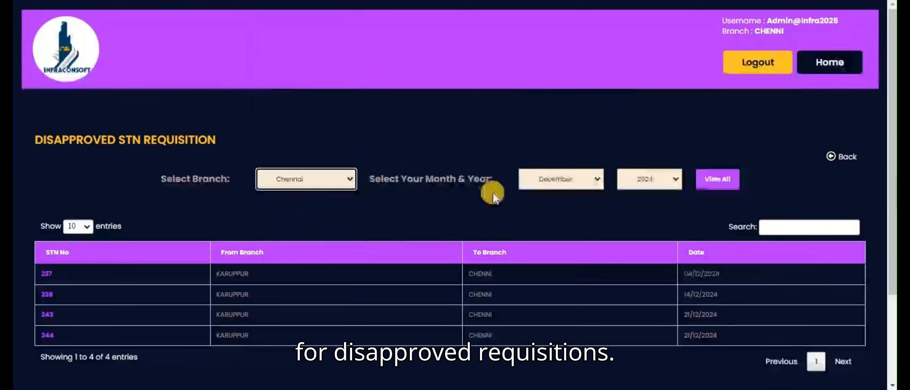
{"action": "left_click", "coordinate": [556, 179]}
{"action": "left_click", "coordinate": [638, 180]}
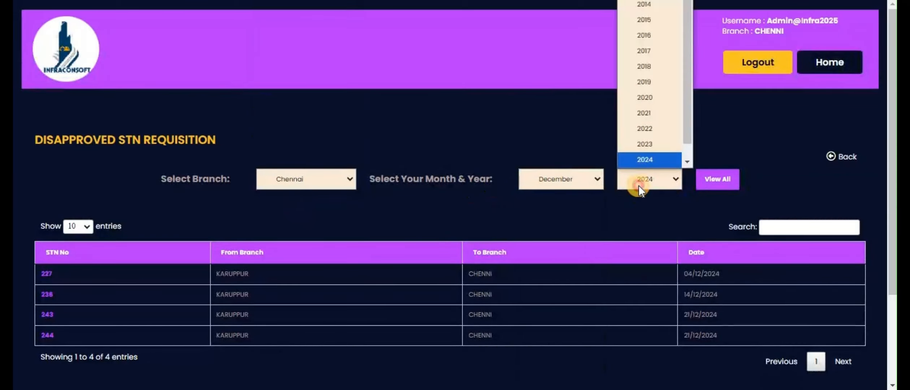
{"action": "left_click", "coordinate": [636, 160]}
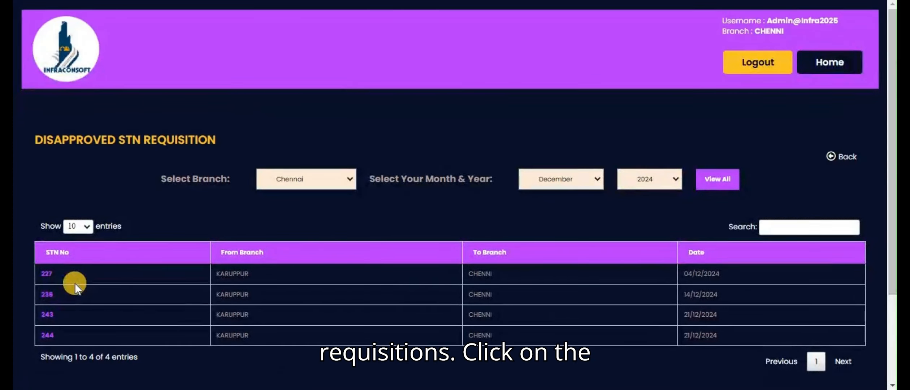
Open the disapproved requisition dated 04/12/2024 and examine its details and disapproval reason
{"action": "left_click", "coordinate": [49, 272]}
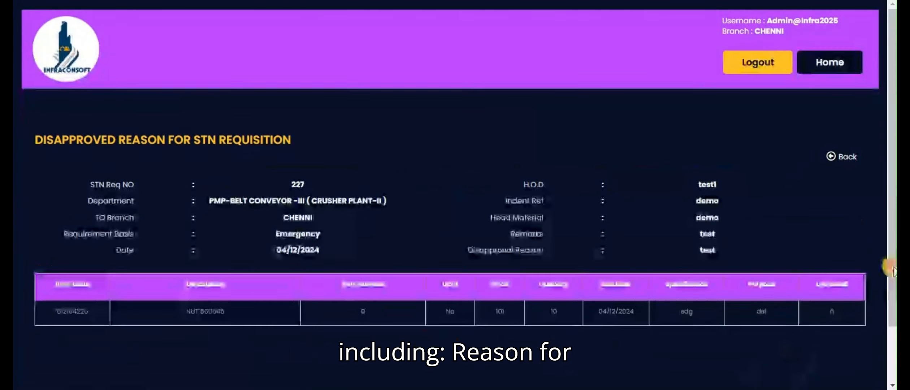
{"action": "scroll", "coordinate": [866, 275], "scroll_direction": "down", "scroll_amount": 1}
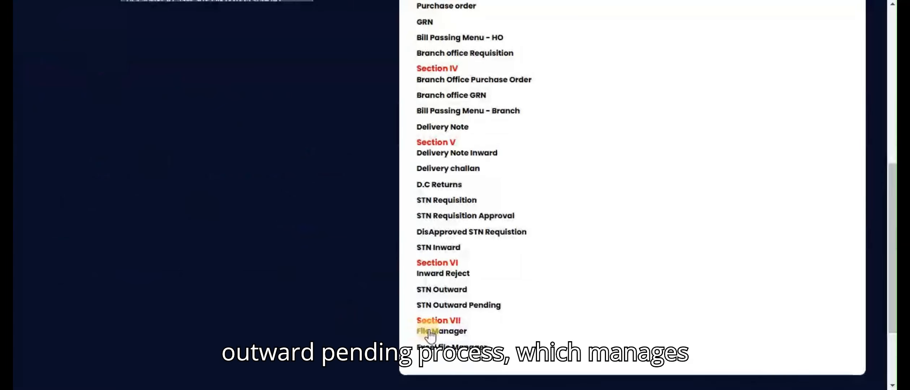
Go to STN Outward Pending and choose the HO requisition dated 21/01/2025 from the pending requisitions
{"action": "left_click", "coordinate": [443, 306]}
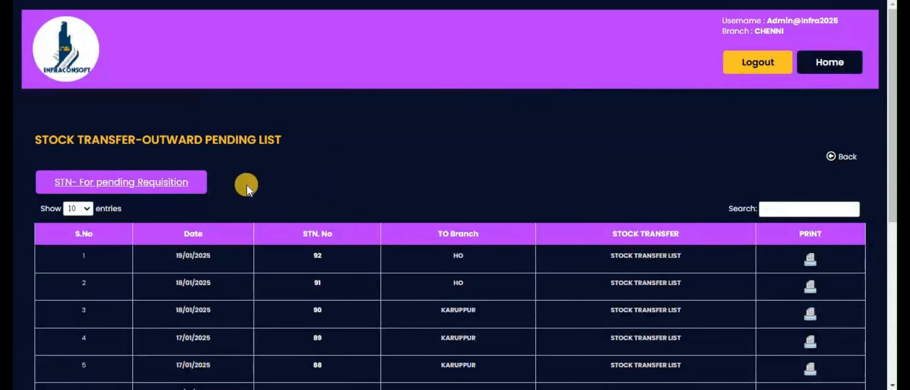
{"action": "scroll", "coordinate": [246, 184], "scroll_direction": "down", "scroll_amount": 2}
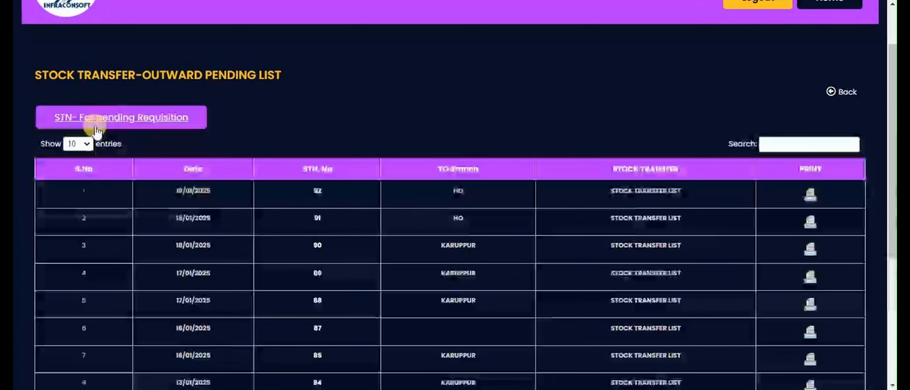
{"action": "left_click", "coordinate": [139, 124]}
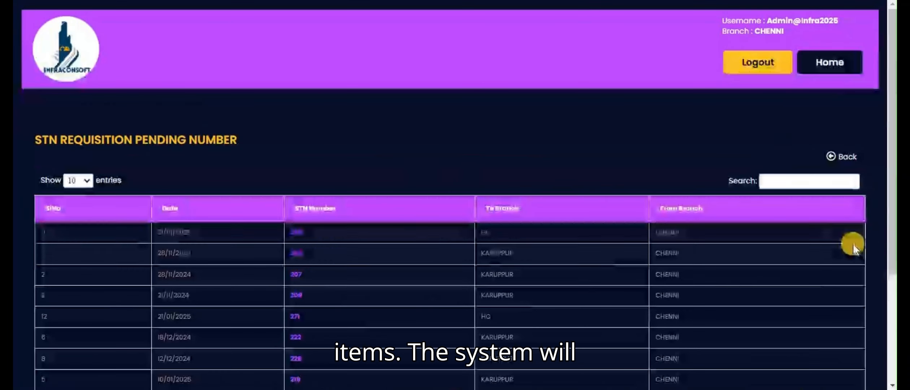
{"action": "scroll", "coordinate": [881, 252], "scroll_direction": "down", "scroll_amount": 3}
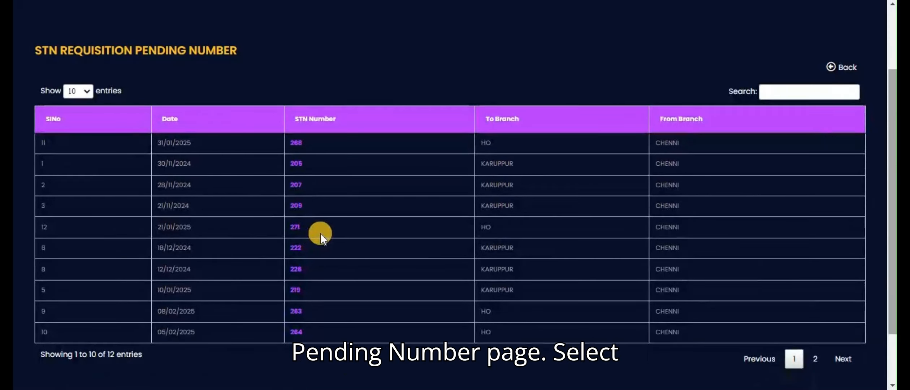
{"action": "left_click", "coordinate": [297, 228]}
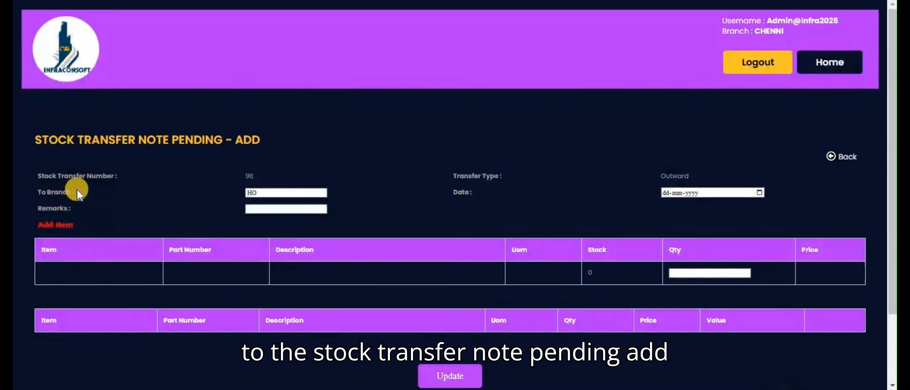
Load the requisition's wire mesh 4.75 mm opening item into the stock transfer note
{"action": "left_click", "coordinate": [62, 226]}
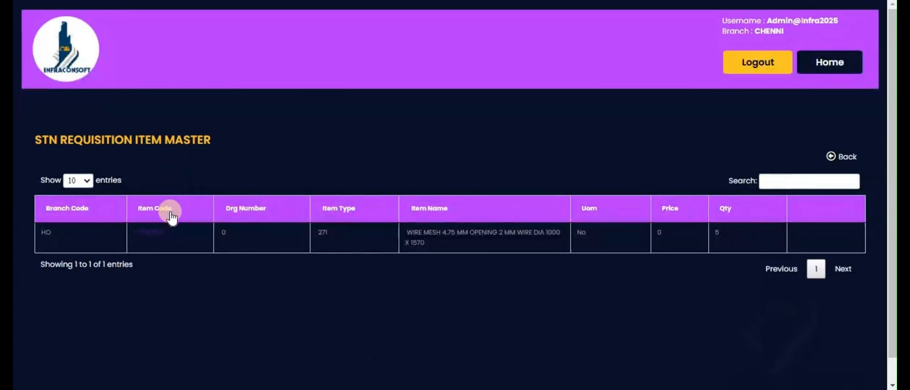
{"action": "left_click", "coordinate": [160, 233]}
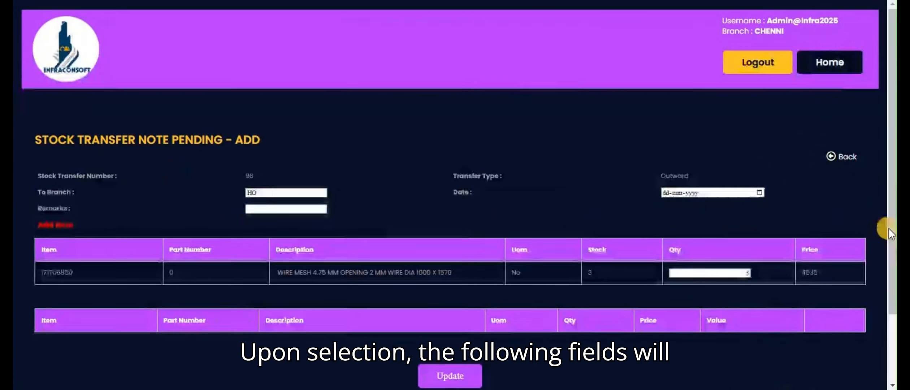
{"action": "left_click_drag", "start_coordinate": [888, 229], "coordinate": [874, 280]}
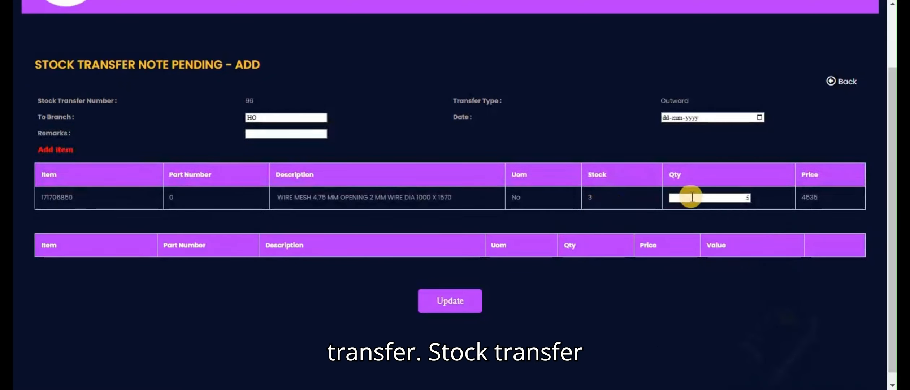
{"action": "left_click", "coordinate": [737, 197]}
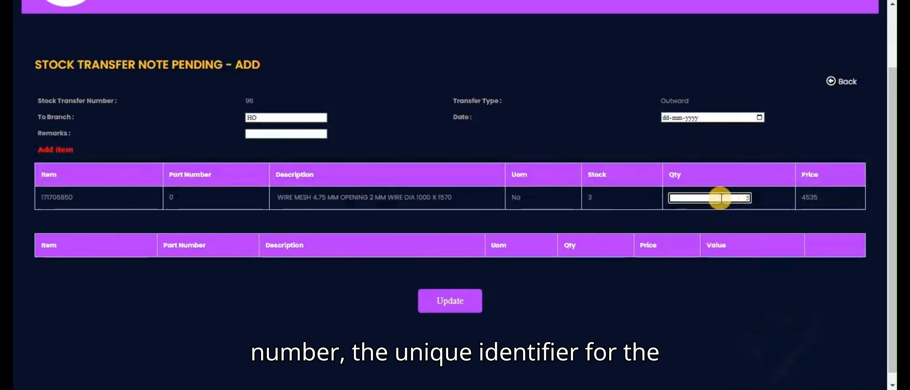
{"action": "left_click_drag", "start_coordinate": [240, 98], "coordinate": [358, 102]}
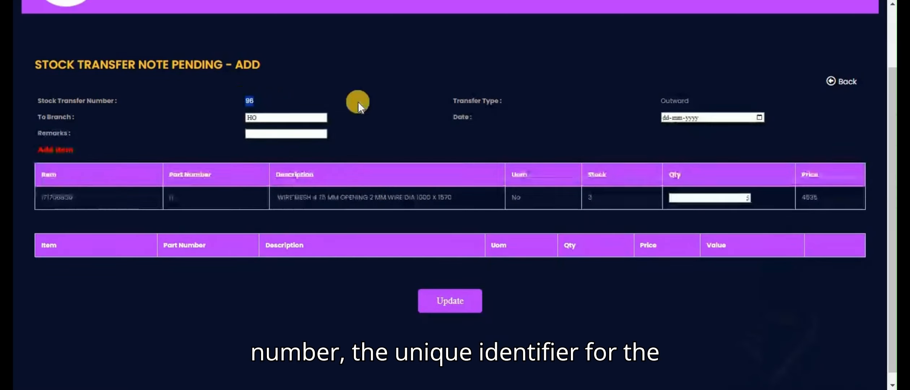
{"action": "left_click", "coordinate": [455, 132]}
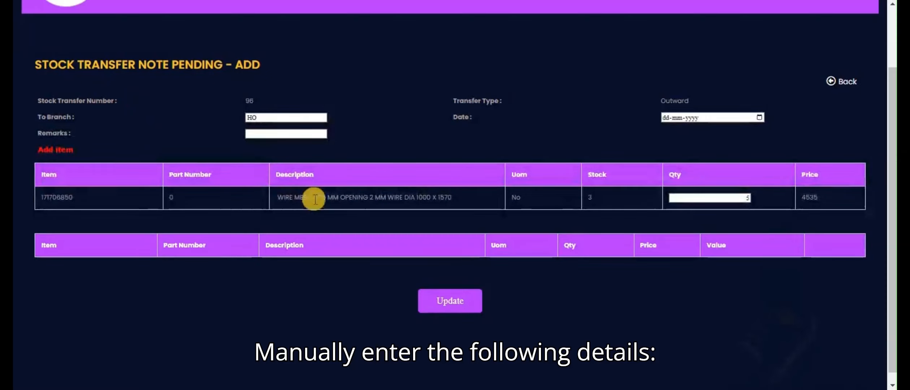
{"action": "left_click", "coordinate": [714, 198]}
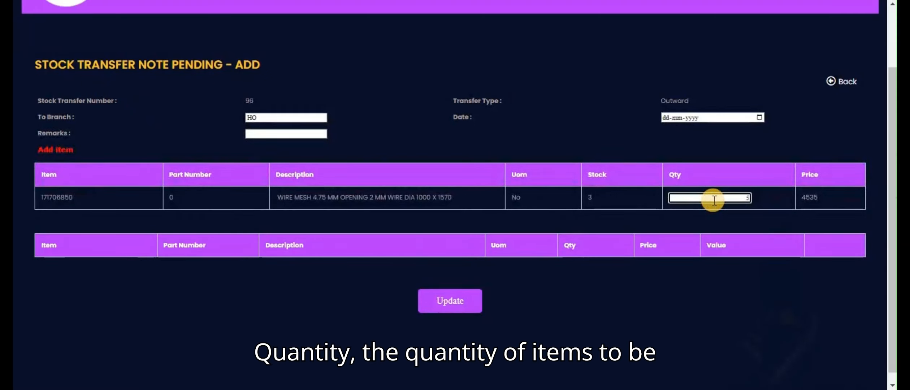
Set the stock transfer date to 27-02-2025 and enter "test" as the remarks
{"action": "left_click", "coordinate": [759, 117]}
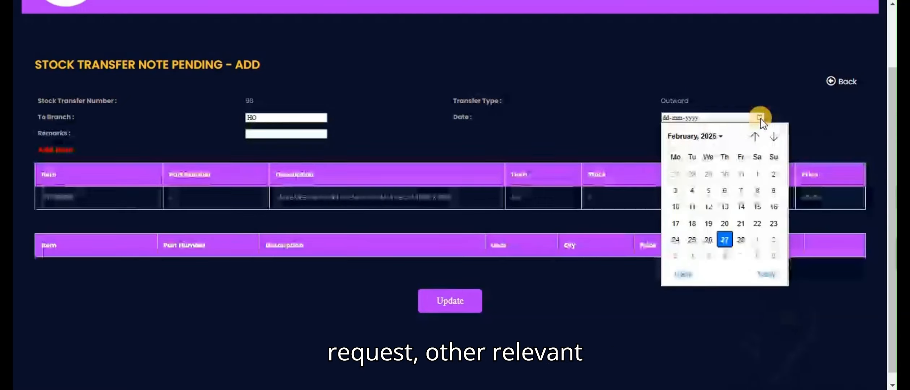
{"action": "left_click", "coordinate": [721, 240]}
{"action": "left_click", "coordinate": [298, 135]}
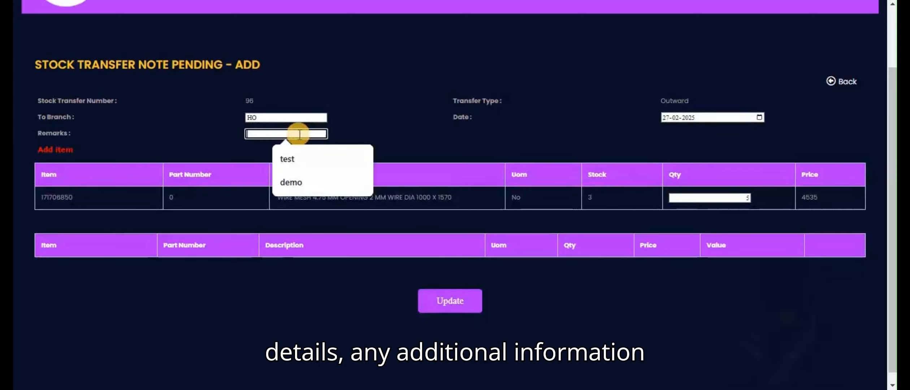
{"action": "left_click", "coordinate": [296, 167]}
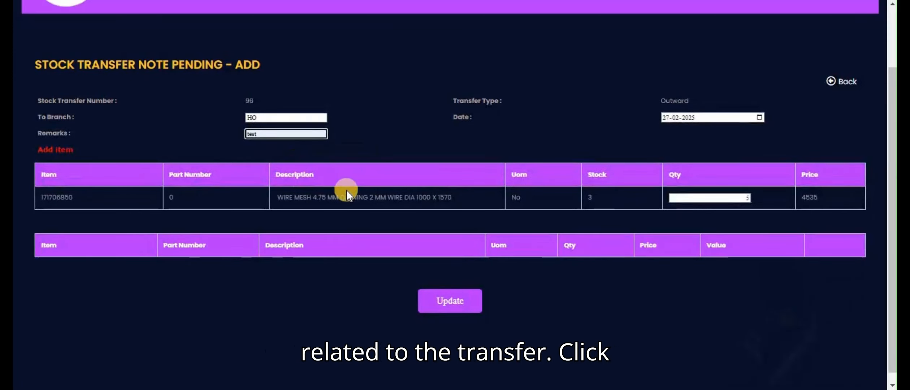
Try to update the transfer note with the wire mesh item, and compare its quantity with the stock
{"action": "left_click", "coordinate": [446, 300]}
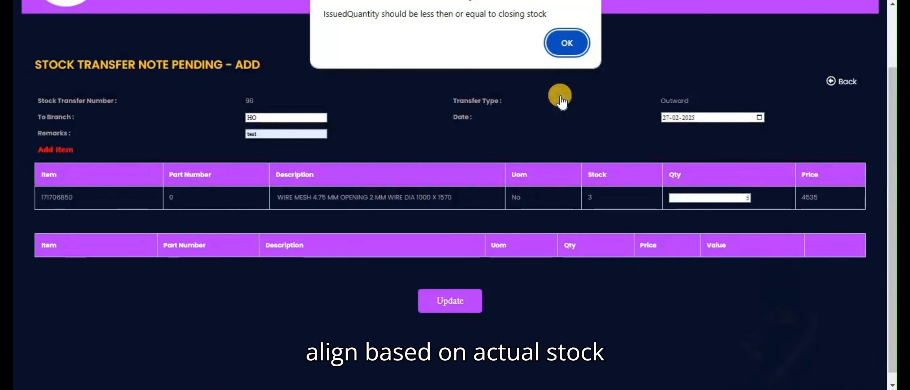
{"action": "left_click", "coordinate": [561, 43]}
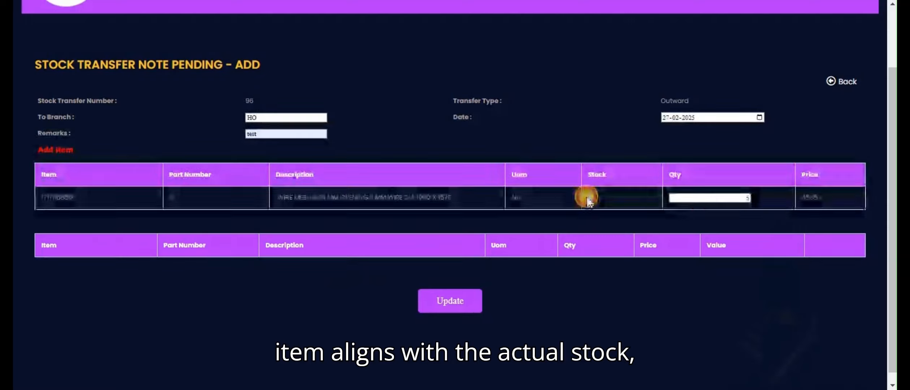
{"action": "double_click", "coordinate": [746, 198]}
{"action": "left_click", "coordinate": [623, 198]}
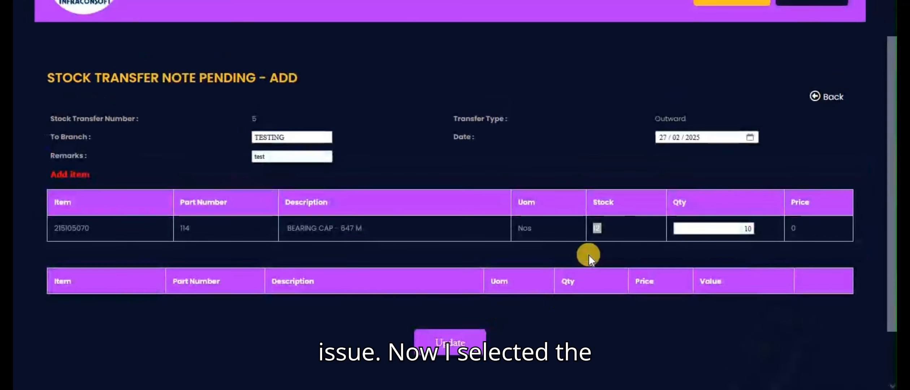
Check the bearing cap's stock and add the item with quantity 10 to the TESTING branch's transfer note
{"action": "left_click", "coordinate": [606, 234]}
{"action": "left_click_drag", "start_coordinate": [723, 232], "coordinate": [765, 231]}
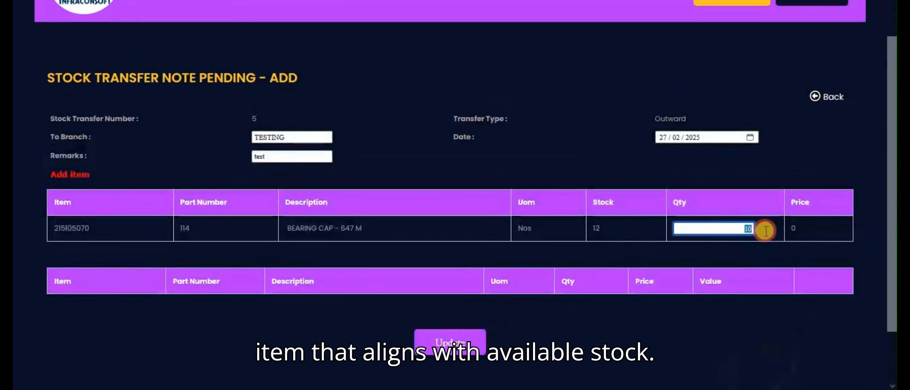
{"action": "left_click", "coordinate": [704, 323]}
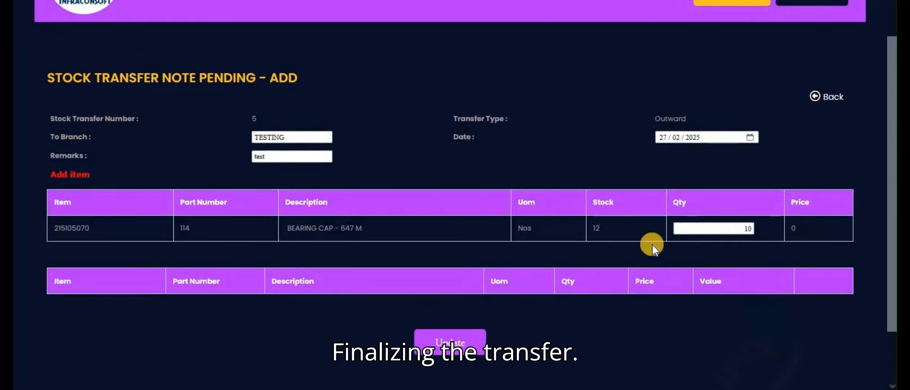
{"action": "left_click", "coordinate": [455, 346]}
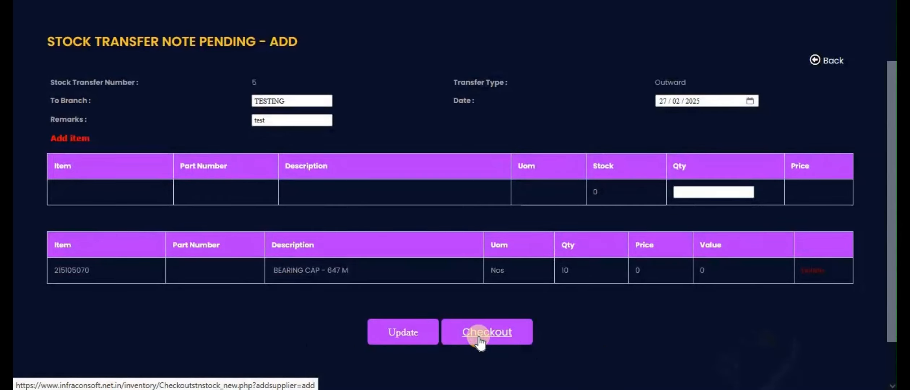
Check out the TESTING branch's transfer note and print STN 5 from the outward pending list
{"action": "left_click", "coordinate": [479, 341]}
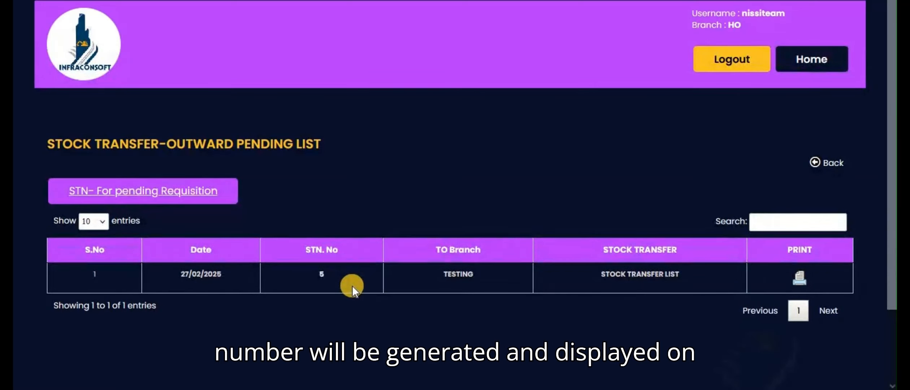
{"action": "left_click", "coordinate": [320, 273]}
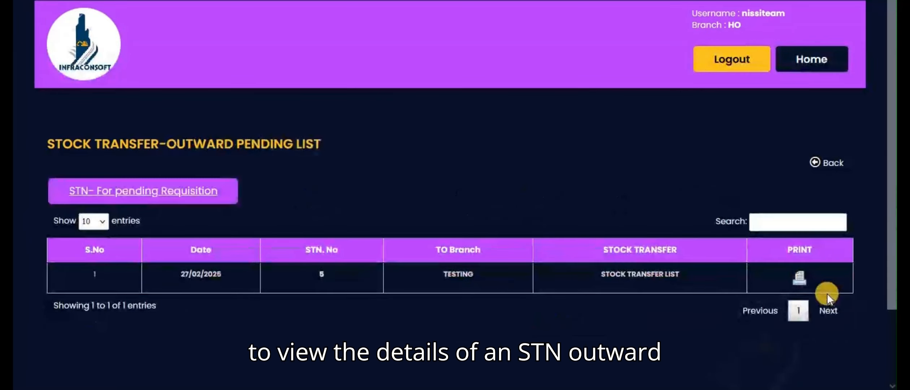
{"action": "left_click", "coordinate": [795, 274]}
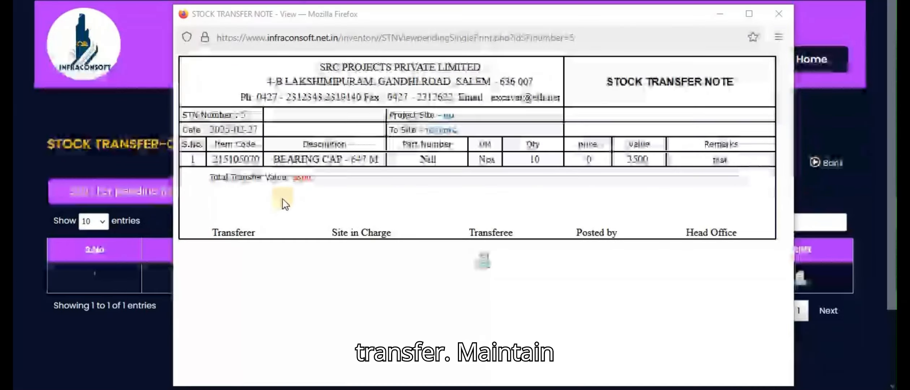
{"action": "left_click", "coordinate": [483, 262]}
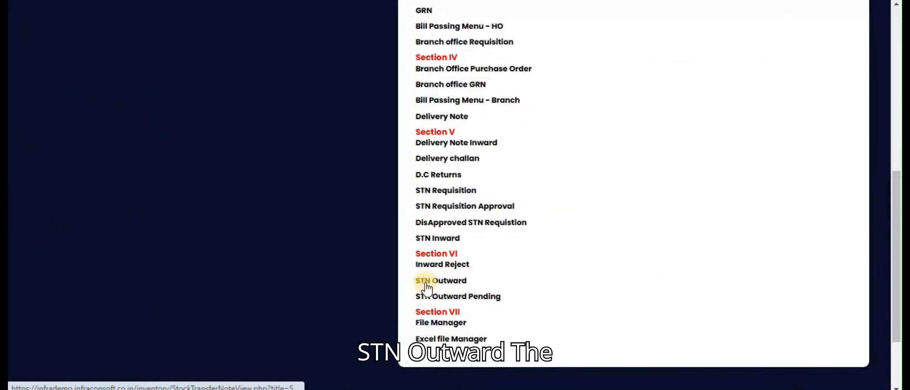
Start a new stock transfer in STN Outward and load the item CABLE- 155CO 02005 into the note
{"action": "left_click", "coordinate": [426, 284]}
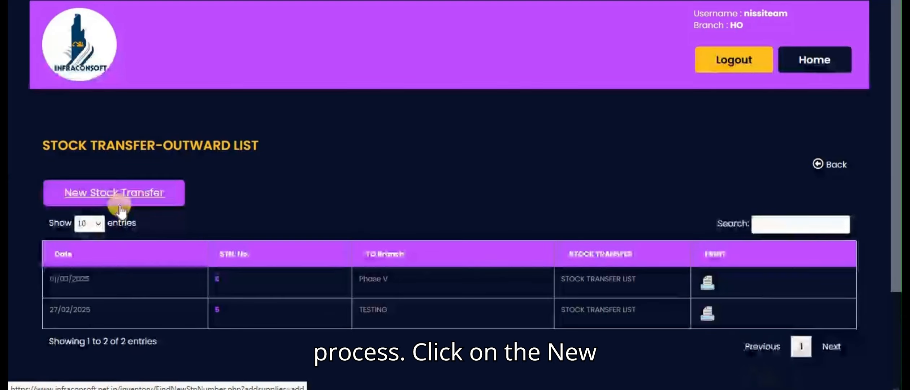
{"action": "left_click", "coordinate": [132, 192]}
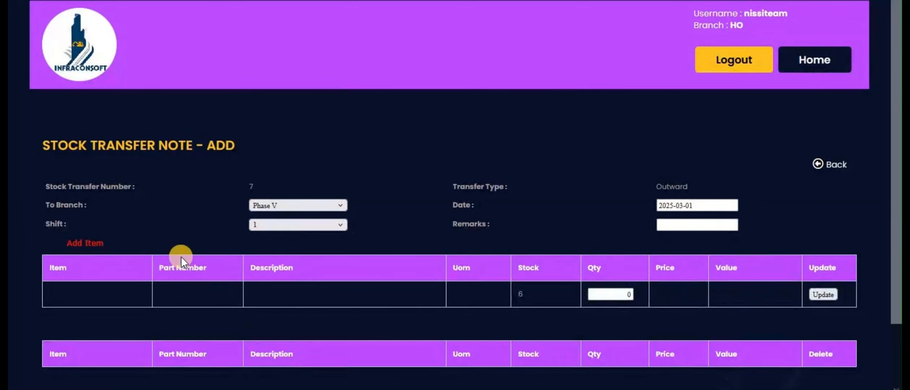
{"action": "scroll", "coordinate": [180, 256], "scroll_direction": "down", "scroll_amount": 2}
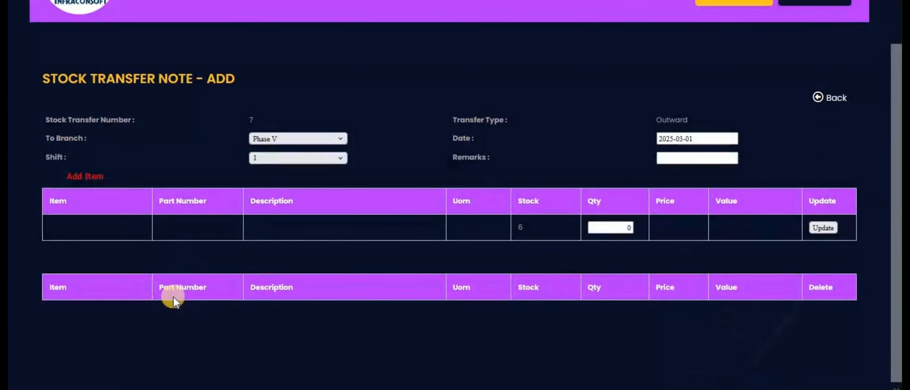
{"action": "left_click", "coordinate": [84, 176]}
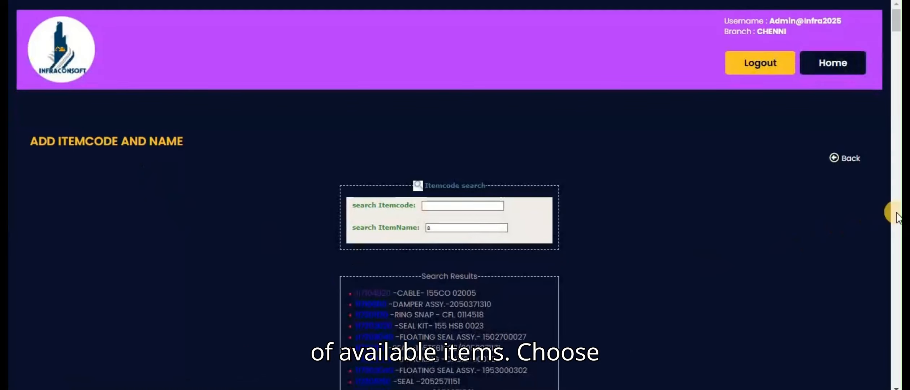
{"action": "left_click", "coordinate": [896, 271]}
{"action": "left_click_drag", "start_coordinate": [896, 269], "coordinate": [888, 216]}
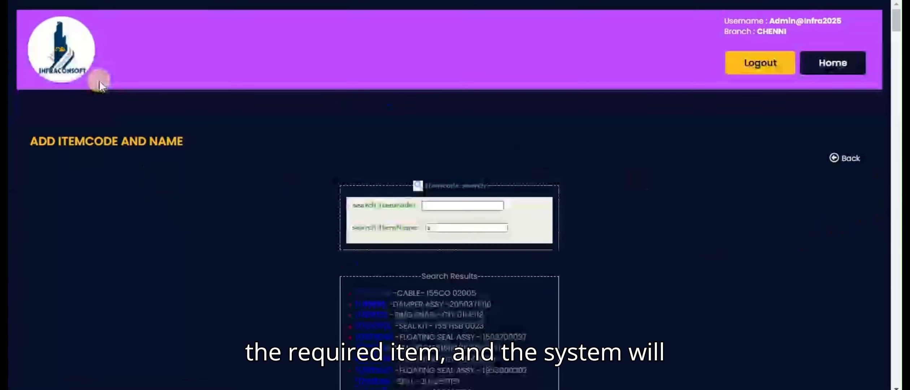
{"action": "left_click", "coordinate": [382, 290]}
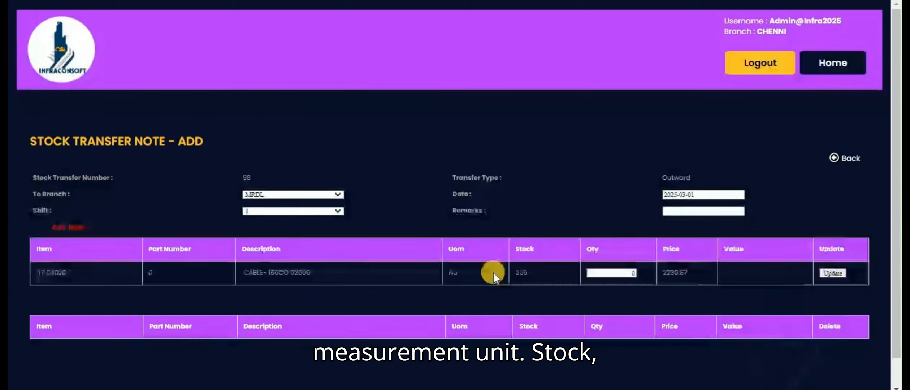
Check the cable's available stock and the stock transfer number, and set the cable's transfer quantity to 50
{"action": "left_click_drag", "start_coordinate": [513, 270], "coordinate": [529, 275]}
{"action": "left_click", "coordinate": [528, 297]}
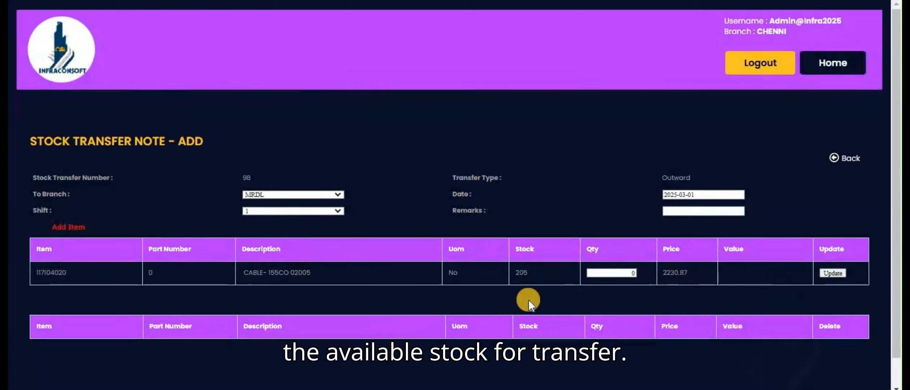
{"action": "left_click_drag", "start_coordinate": [197, 179], "coordinate": [260, 179]}
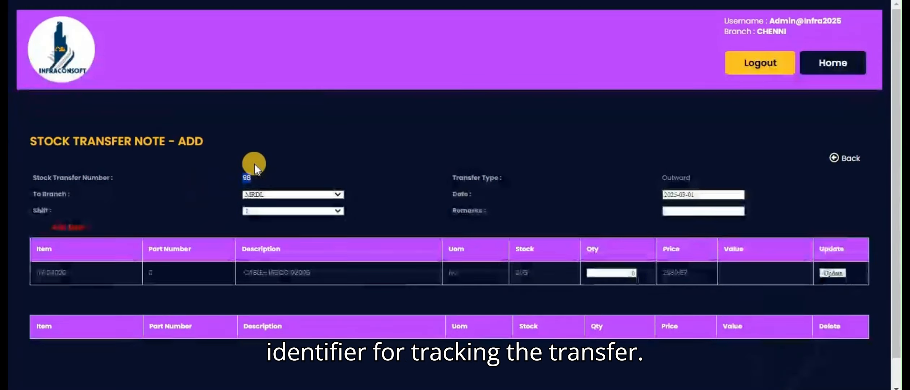
{"action": "left_click", "coordinate": [336, 168]}
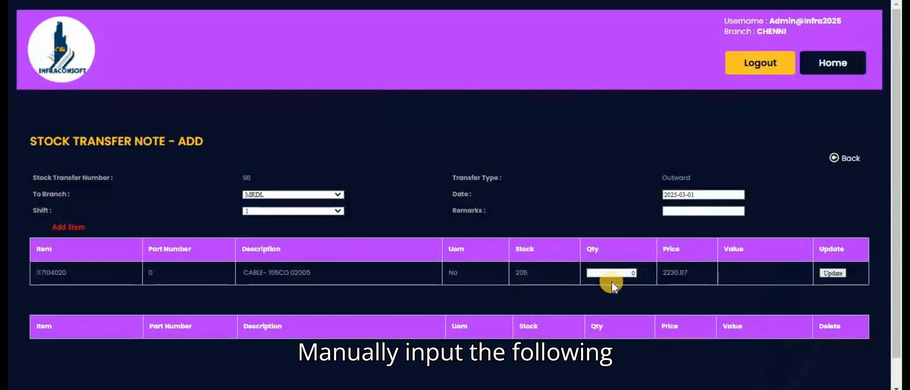
{"action": "left_click", "coordinate": [615, 272]}
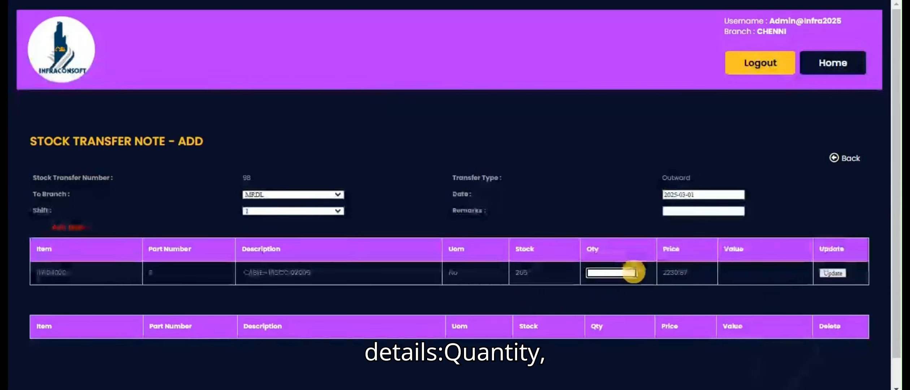
{"action": "type", "text": "50"}
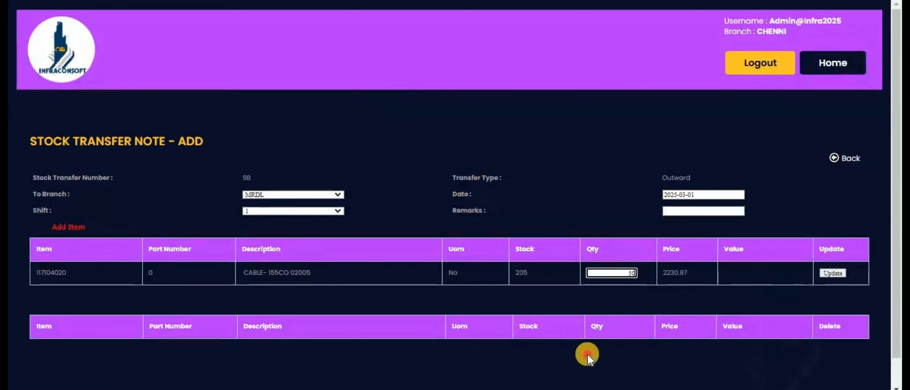
{"action": "left_click", "coordinate": [587, 353]}
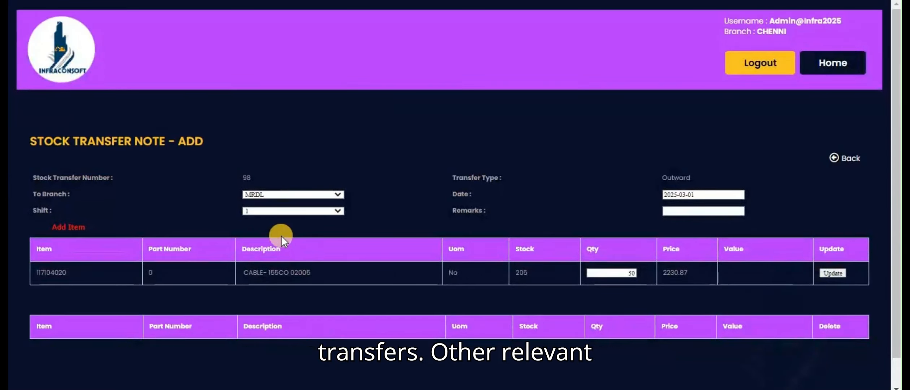
Set the receiving branch to HIRCO and the shift to 2, with "test" as the remarks
{"action": "left_click", "coordinate": [275, 195]}
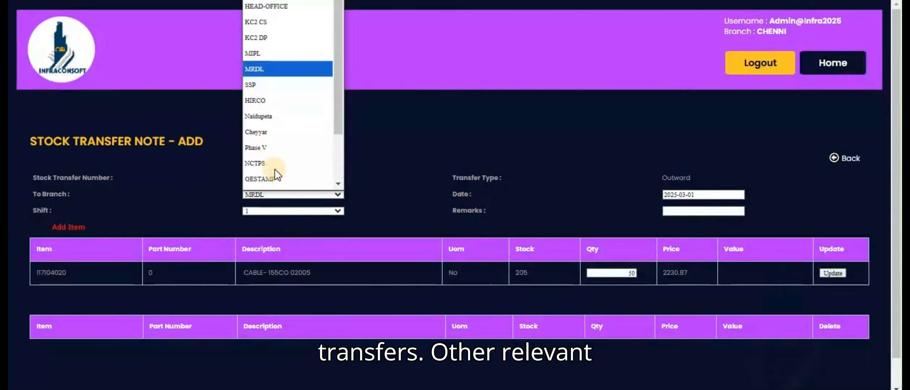
{"action": "left_click", "coordinate": [276, 90]}
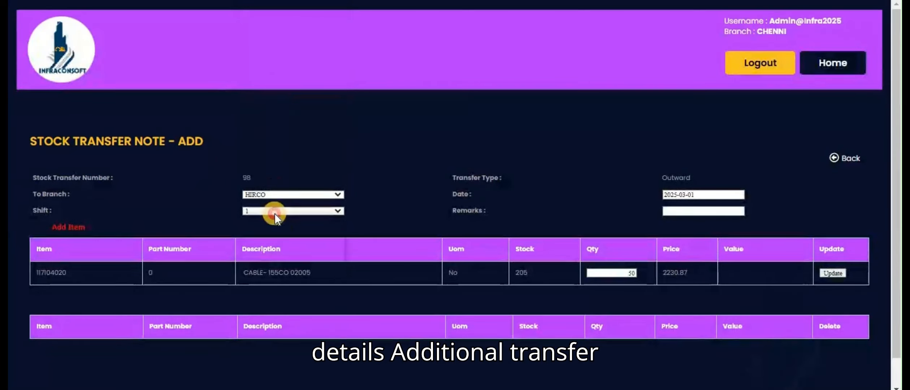
{"action": "left_click", "coordinate": [275, 213]}
{"action": "left_click", "coordinate": [275, 236]}
{"action": "left_click", "coordinate": [664, 211]}
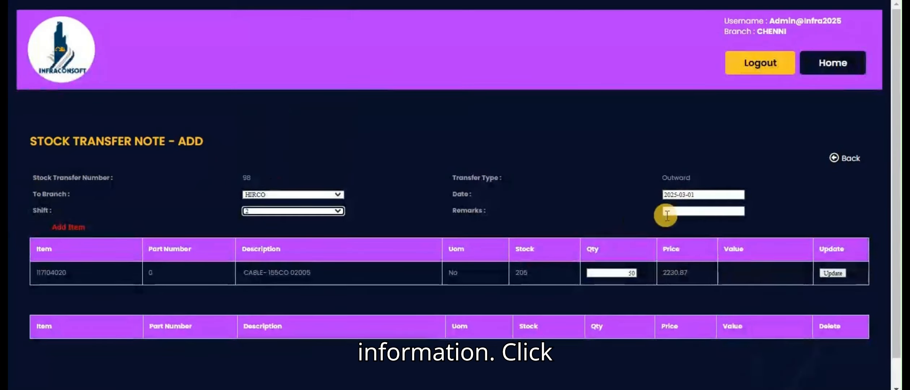
{"action": "left_click", "coordinate": [697, 231]}
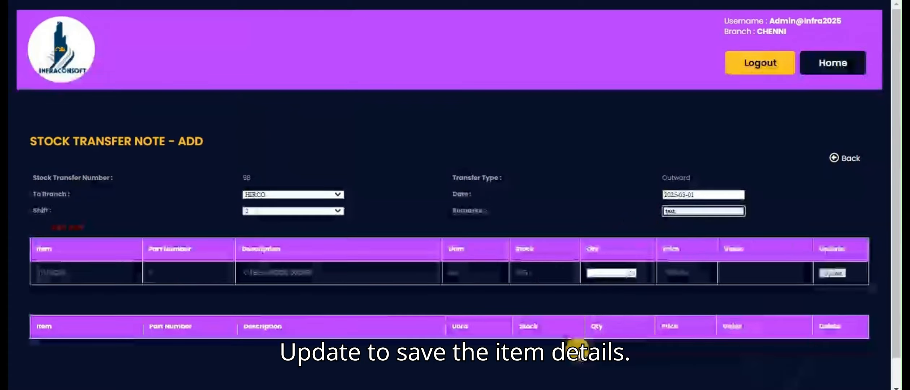
Update the transfer note with the cable item and check out the outward transfer after reviewing its price and value
{"action": "left_click", "coordinate": [832, 274]}
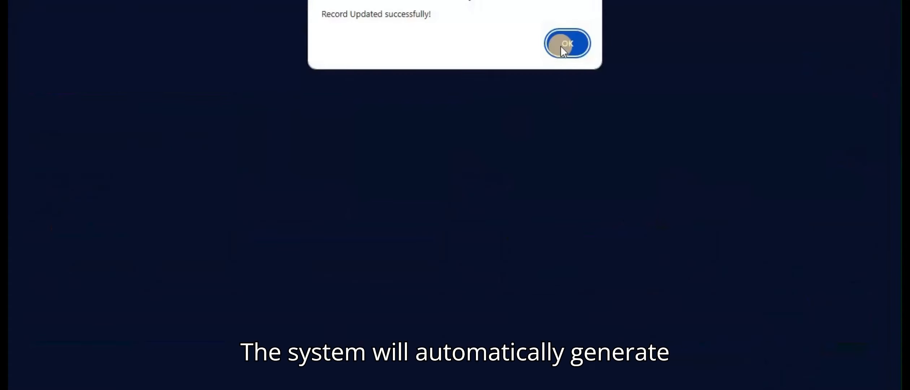
{"action": "left_click", "coordinate": [565, 44]}
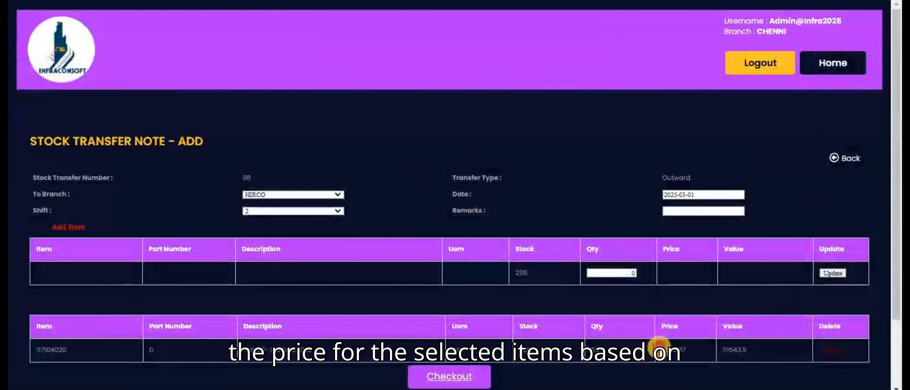
{"action": "left_click_drag", "start_coordinate": [662, 349], "coordinate": [743, 350]}
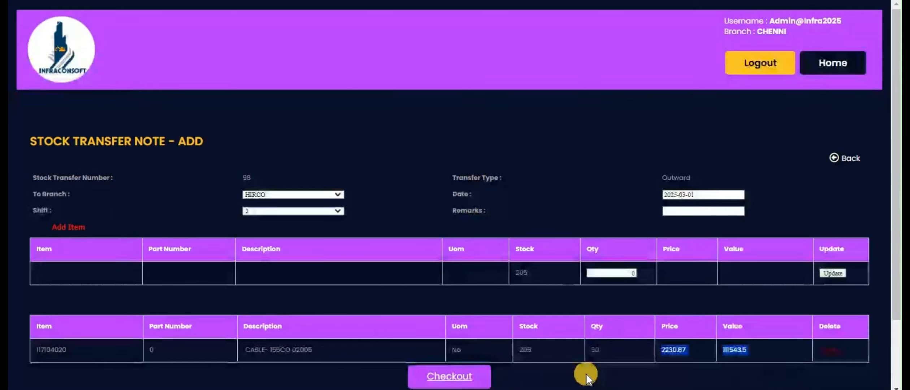
{"action": "left_click", "coordinate": [437, 377]}
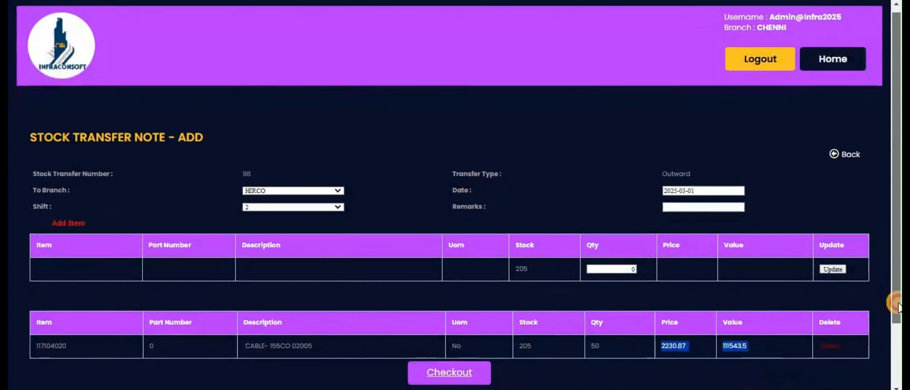
{"action": "scroll", "coordinate": [599, 176], "scroll_direction": "down", "scroll_amount": 1}
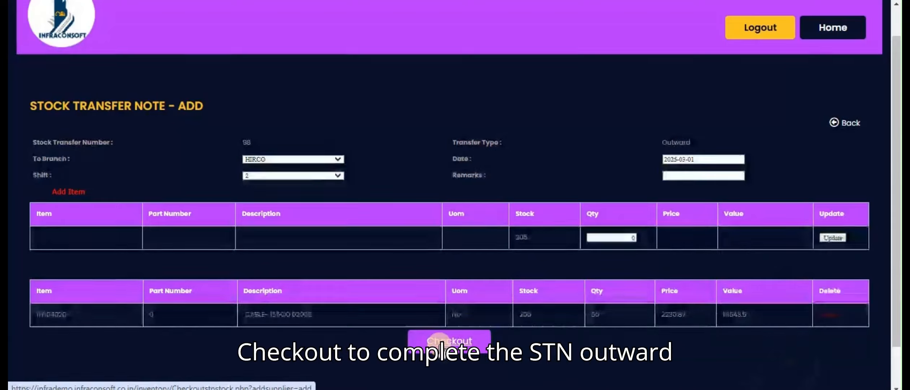
{"action": "left_click", "coordinate": [449, 341]}
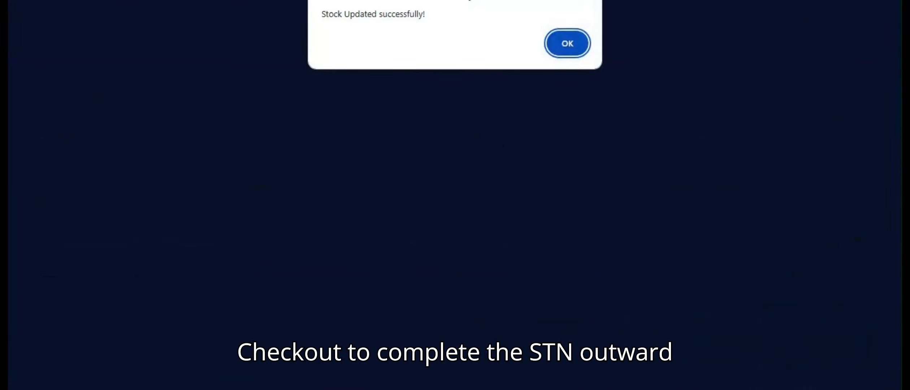
{"action": "left_click", "coordinate": [567, 43]}
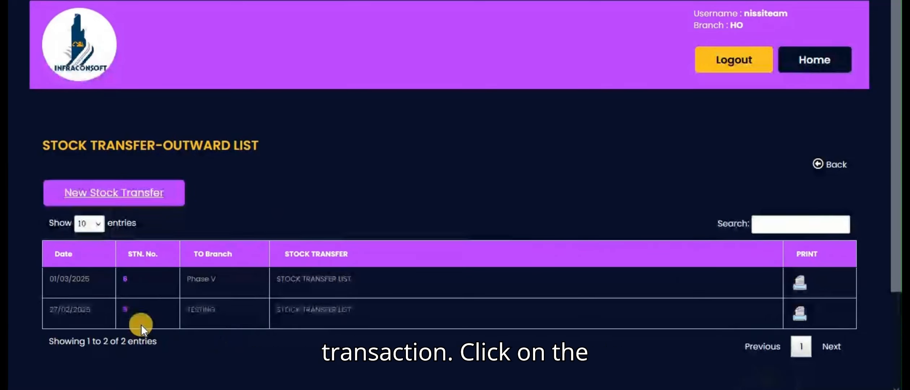
Open STN 6 from the outward list and start printing the TESTING branch's stock transfer note, STN 5
{"action": "left_click", "coordinate": [126, 278]}
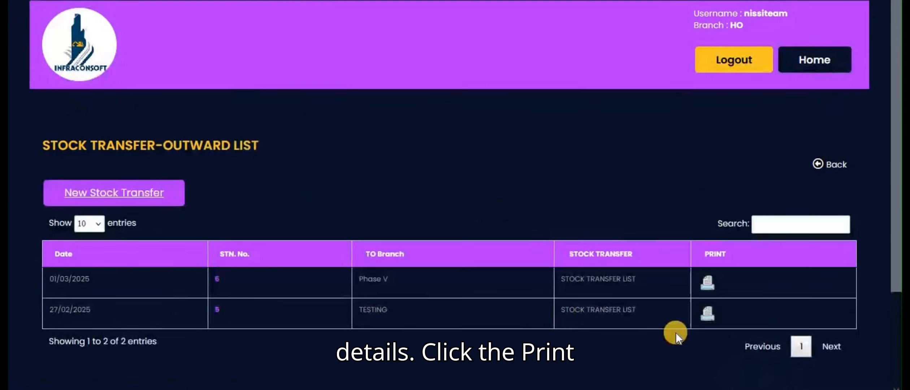
{"action": "left_click", "coordinate": [706, 314]}
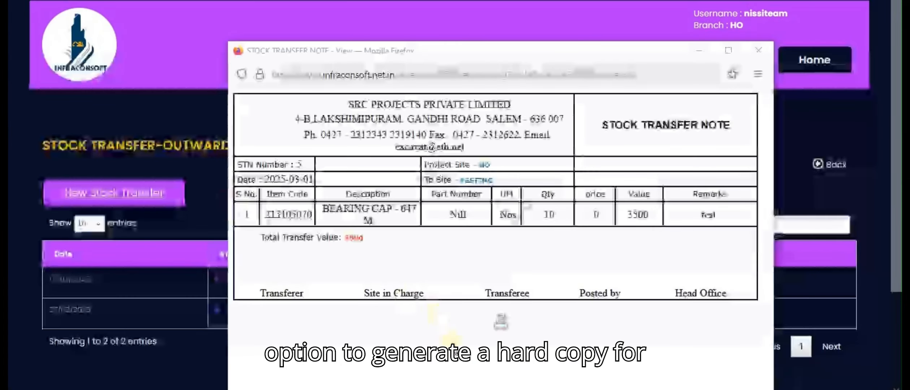
{"action": "left_click", "coordinate": [500, 323]}
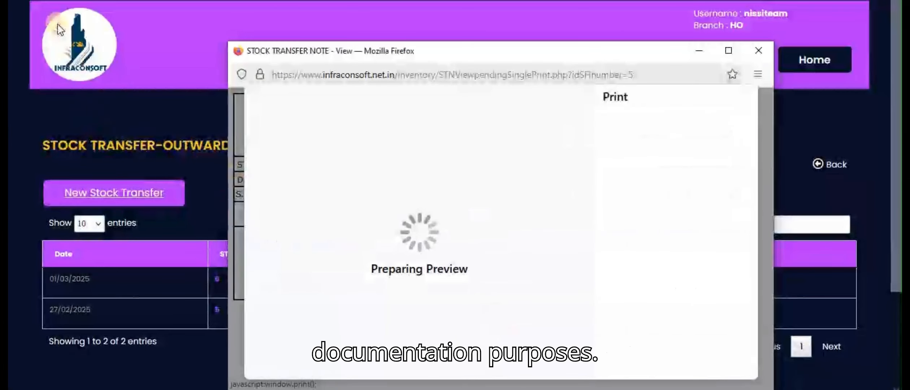